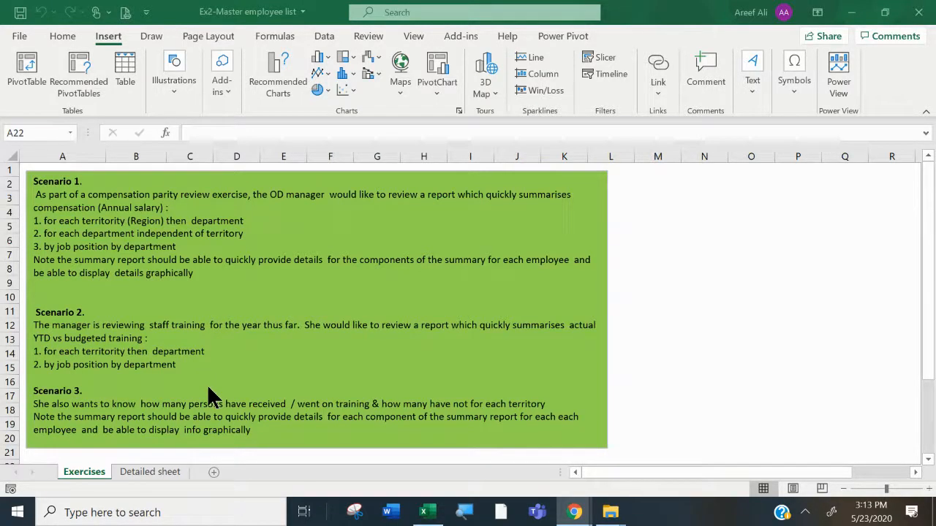
Create a PivotTable on a new worksheet from the HR_data table on the Detailed sheet
left_click(135, 470)
left_click(196, 284)
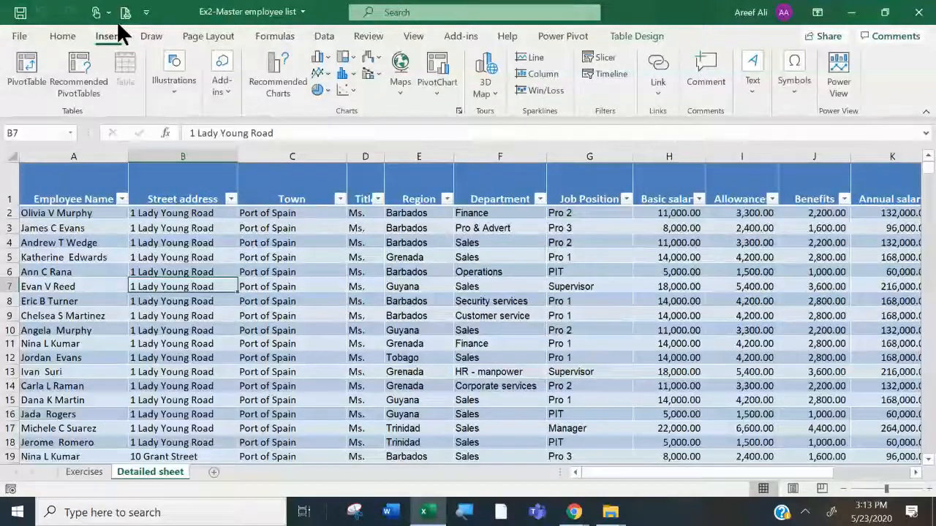
left_click(26, 69)
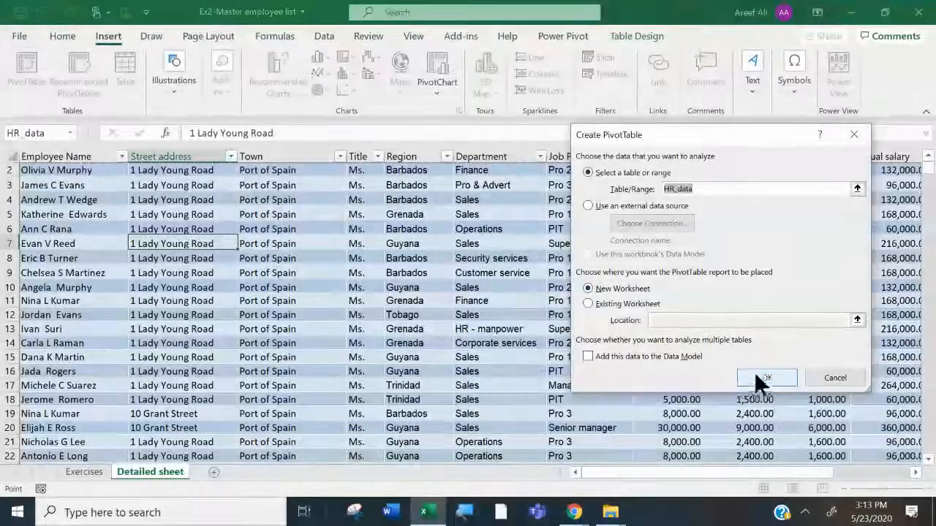
left_click(760, 379)
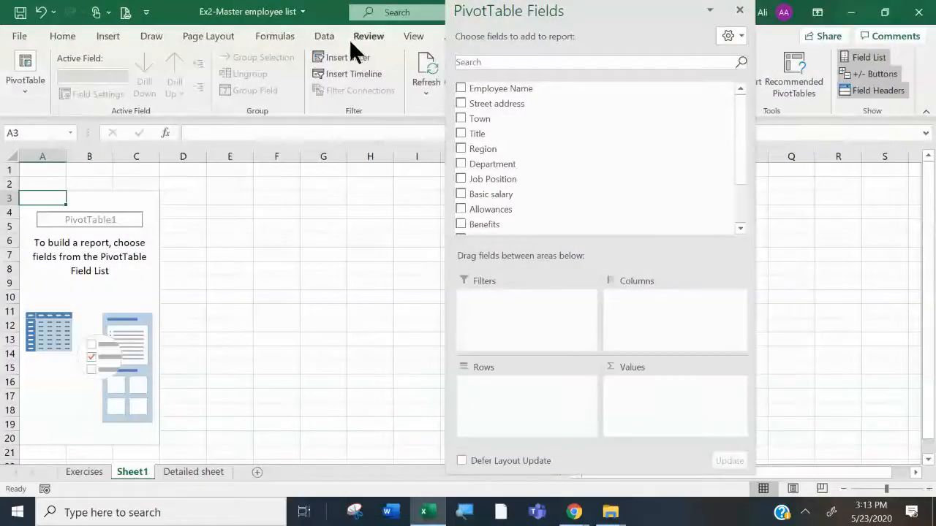
Hide the gridlines on the new PivotTable sheet and reposition the floating field list
left_click_drag(507, 12, 547, 15)
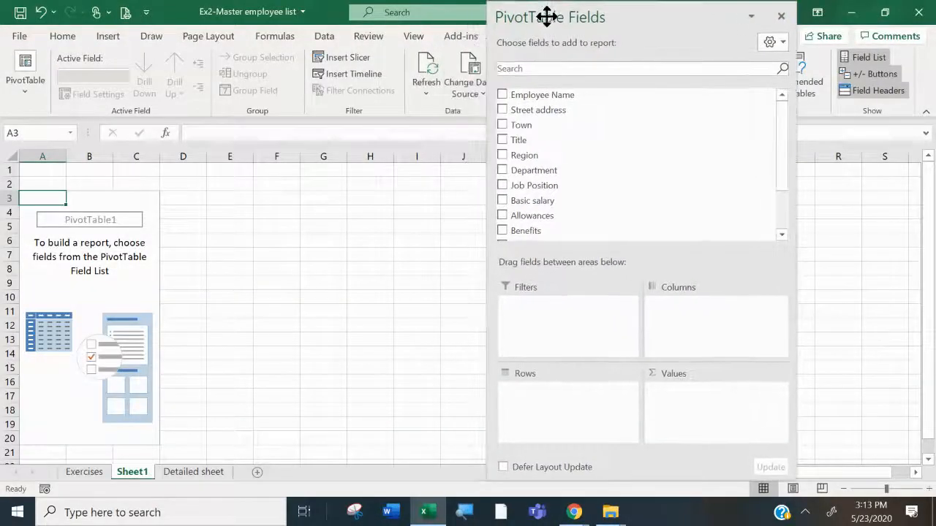
left_click(414, 36)
left_click(167, 88)
left_click_drag(587, 19, 451, 19)
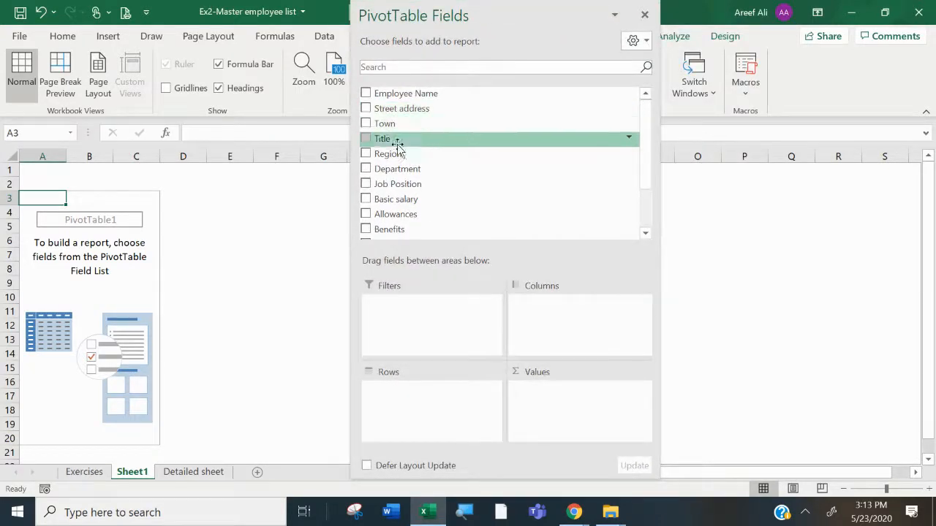
Add Region, Department and Job Position as the nested row fields of the PivotTable
left_click(366, 155)
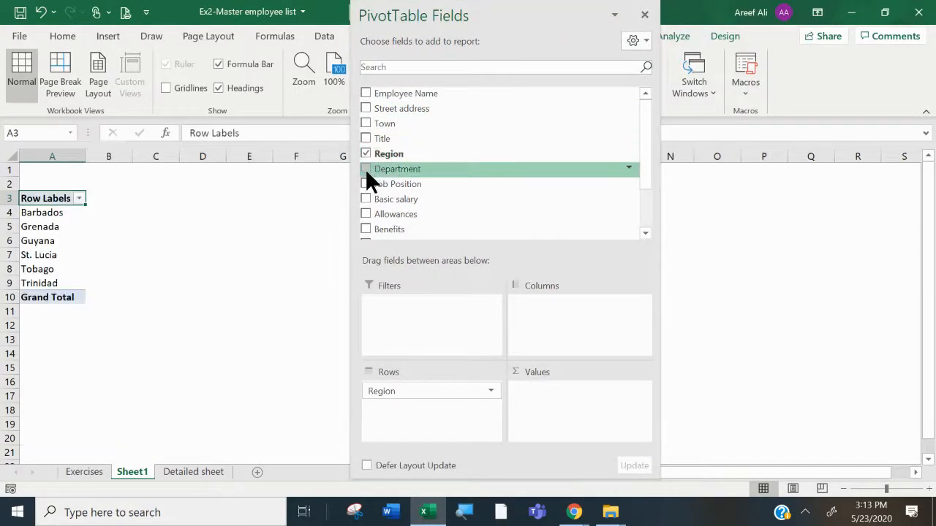
left_click(365, 169)
left_click(365, 184)
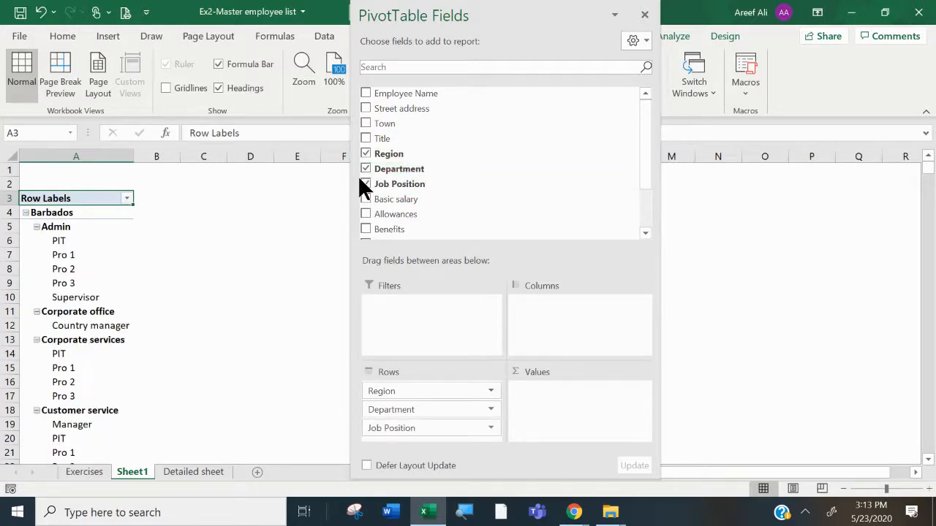
Add Annual training budget and Actual expended as summed values, and move the field list off the report columns
scroll(438, 197, "down", 2)
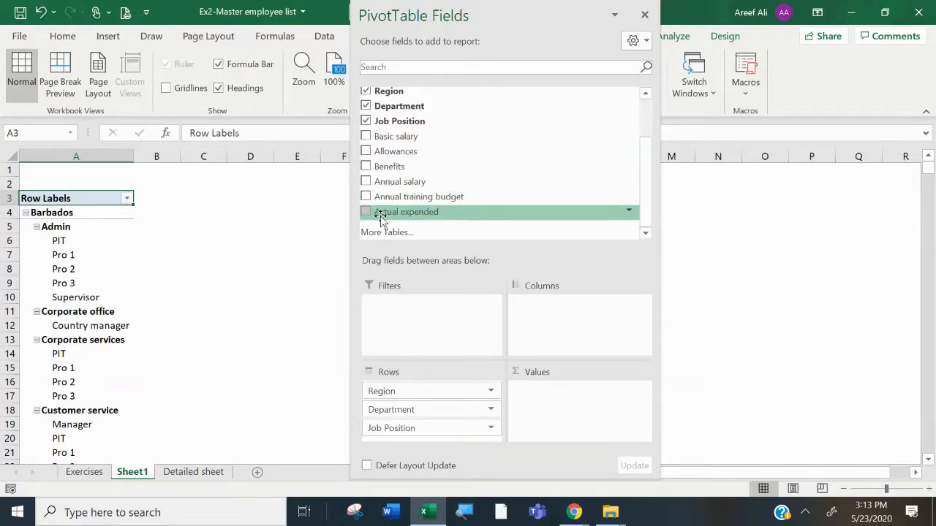
left_click(365, 196)
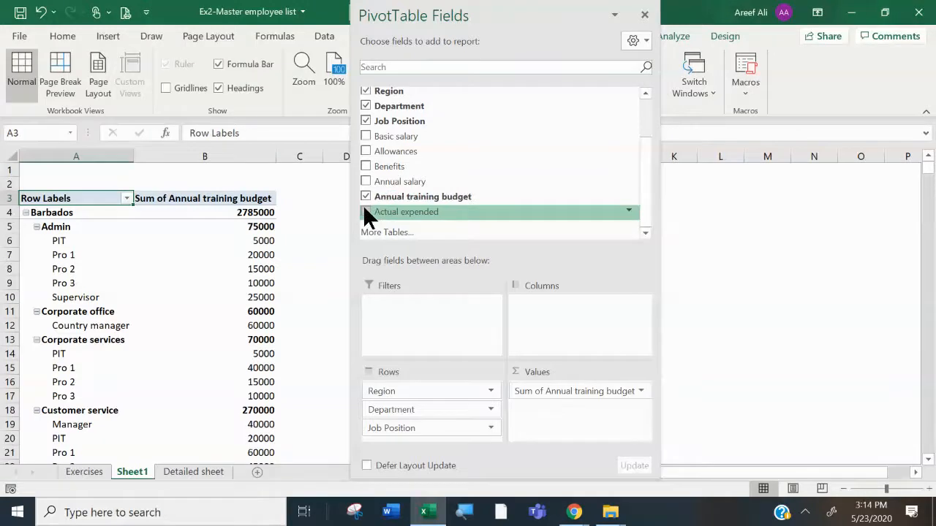
left_click_drag(364, 207, 457, 196)
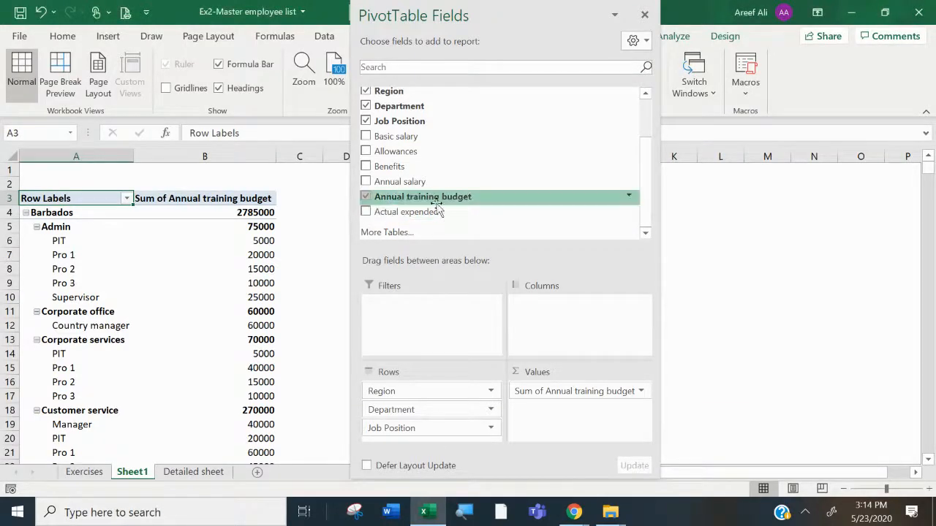
left_click(366, 212)
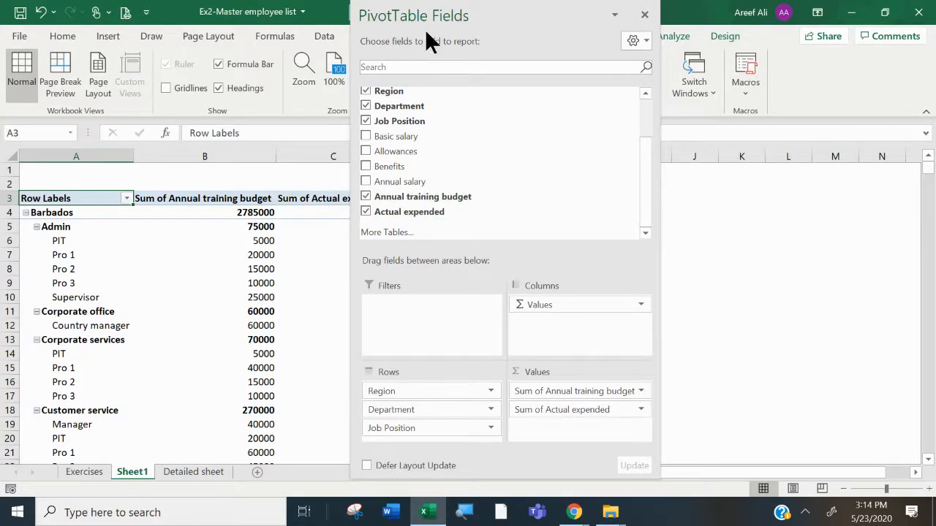
left_click_drag(430, 11, 551, 3)
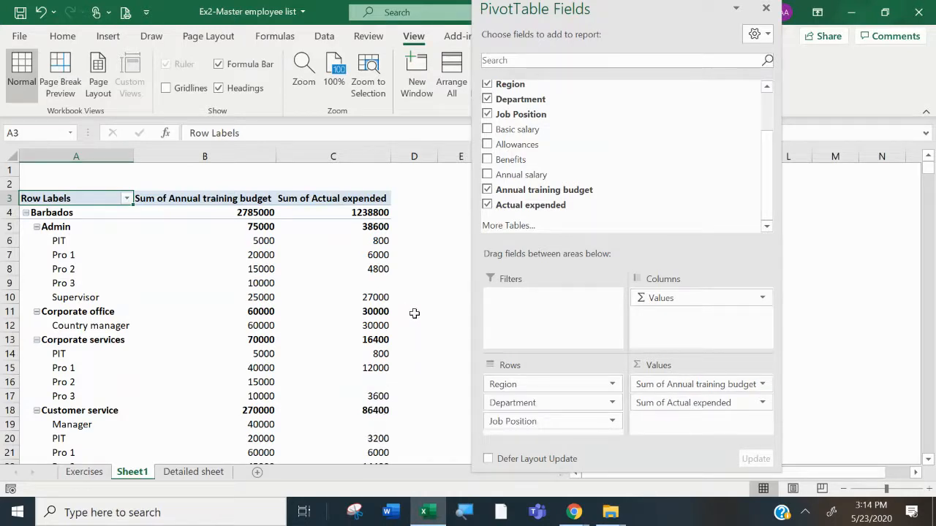
Examine the Annual training budget and Actual expended columns in the Detailed sheet, and return to the PivotTable sheet
mouse_move(386, 282)
left_click(202, 471)
left_click_drag(596, 475, 763, 471)
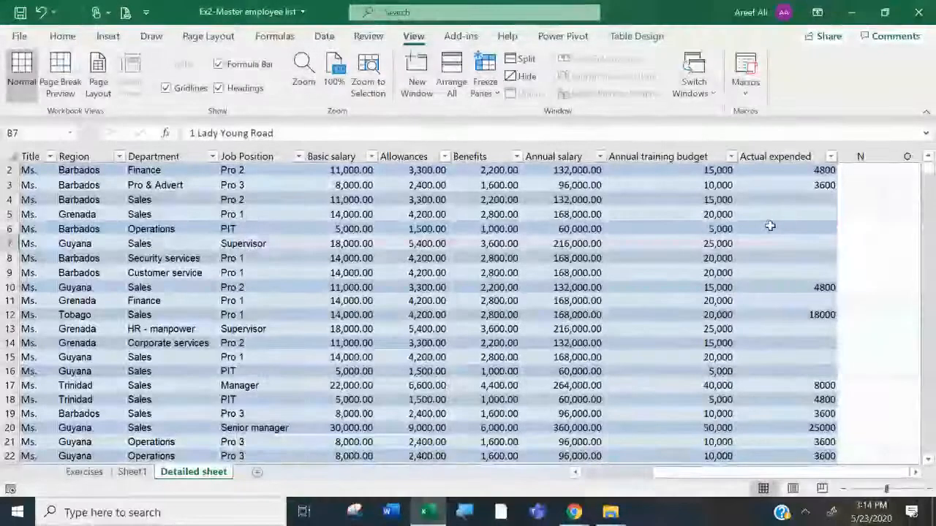
left_click(131, 471)
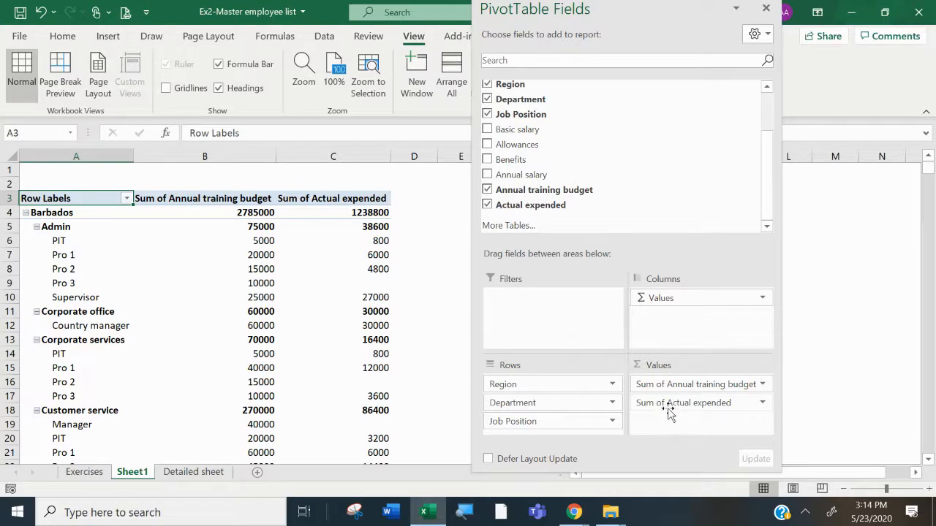
Review the summary calculation options available for the Actual expended values without changing them
mouse_move(367, 228)
mouse_move(376, 269)
left_click(377, 239)
right_click(376, 239)
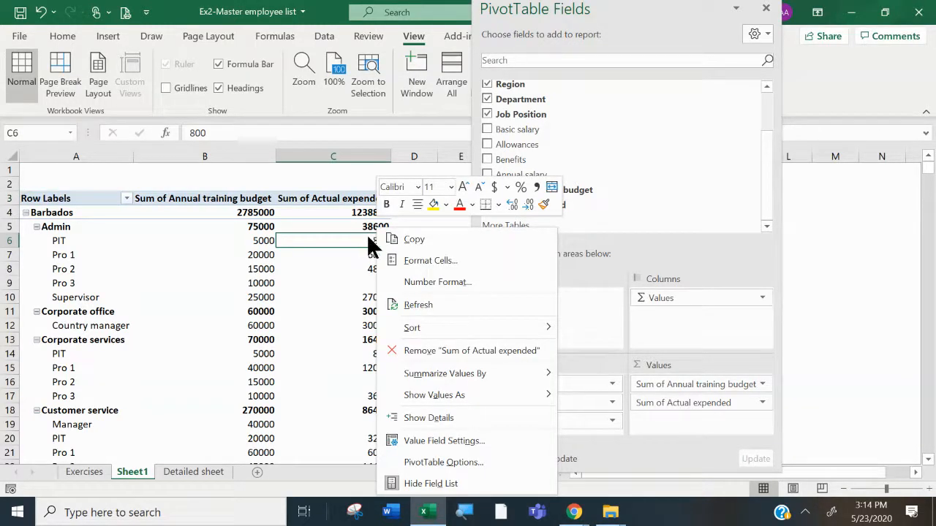
mouse_move(458, 372)
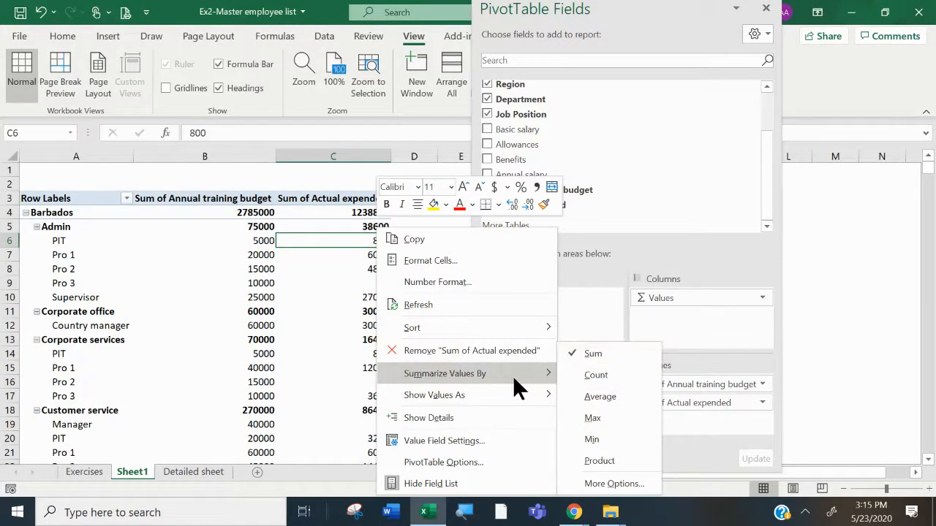
left_click(314, 12)
left_click(304, 12)
left_click(383, 340)
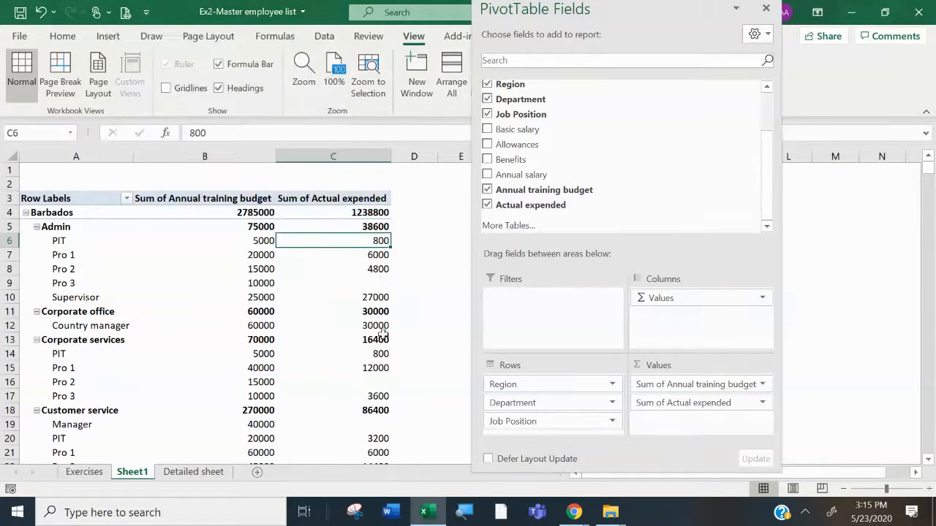
Rename the Sum of Annual training budget header to "Training budget" and autofit column B
left_click_drag(534, 12, 598, 6)
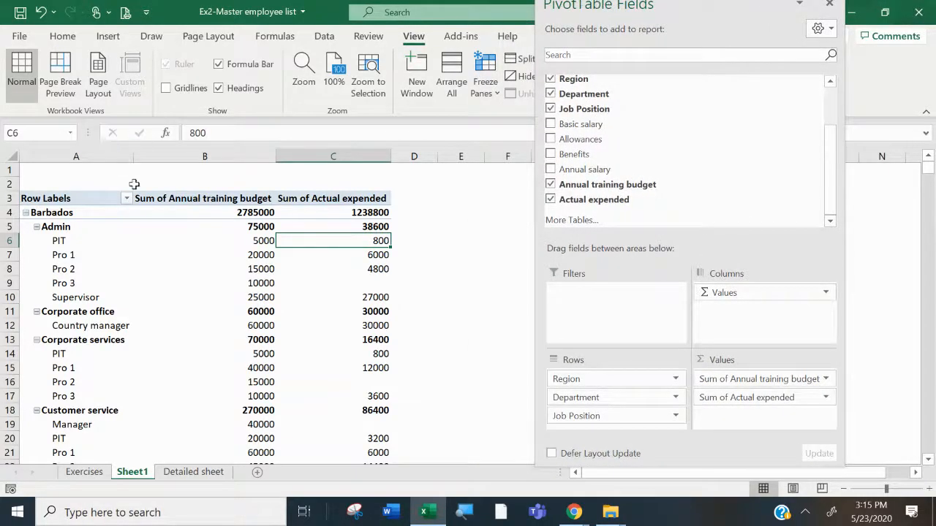
left_click(170, 201)
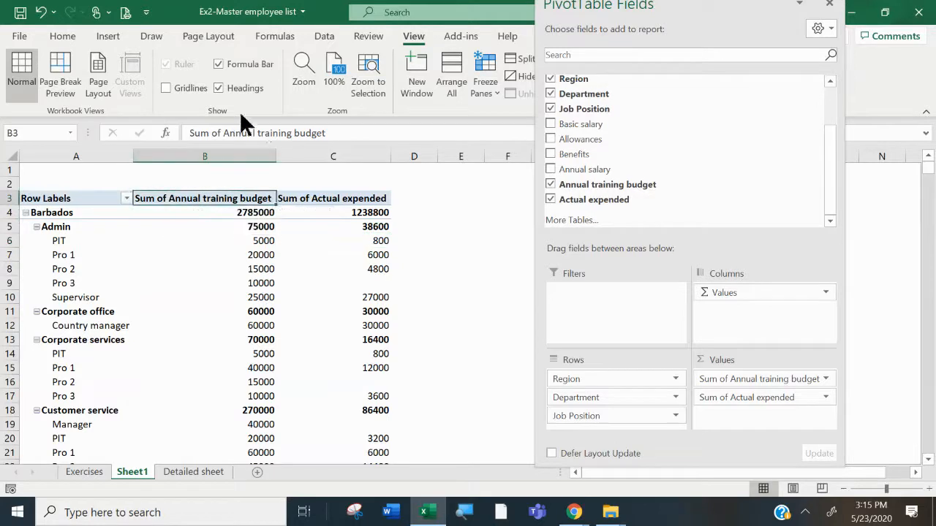
left_click_drag(264, 133, 183, 137)
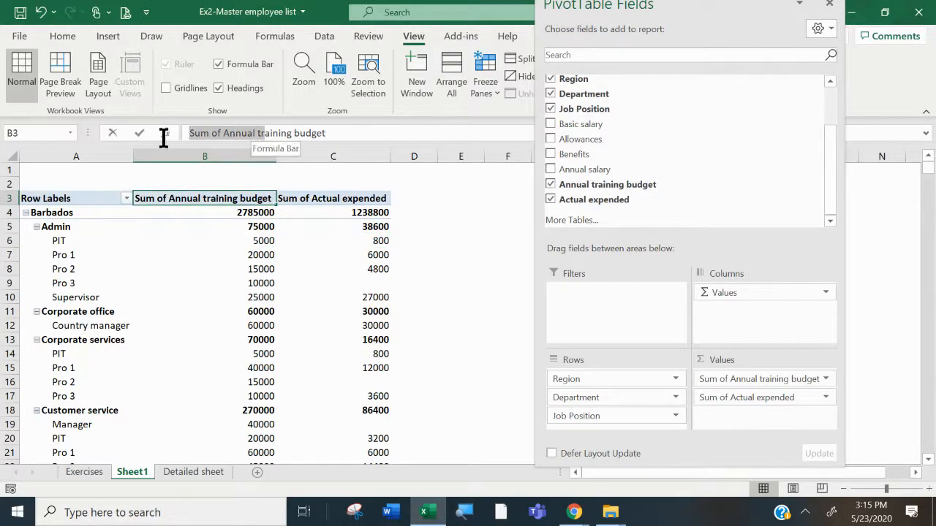
type("T")
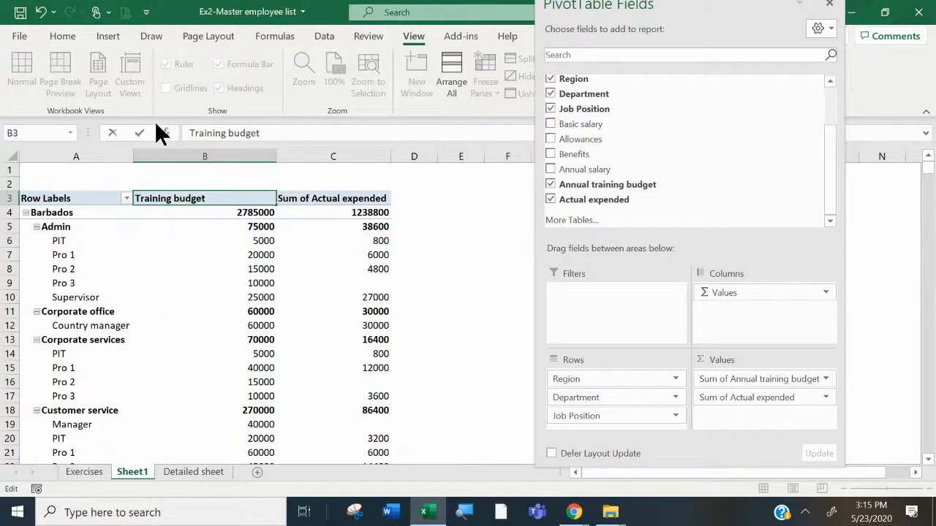
key("Return")
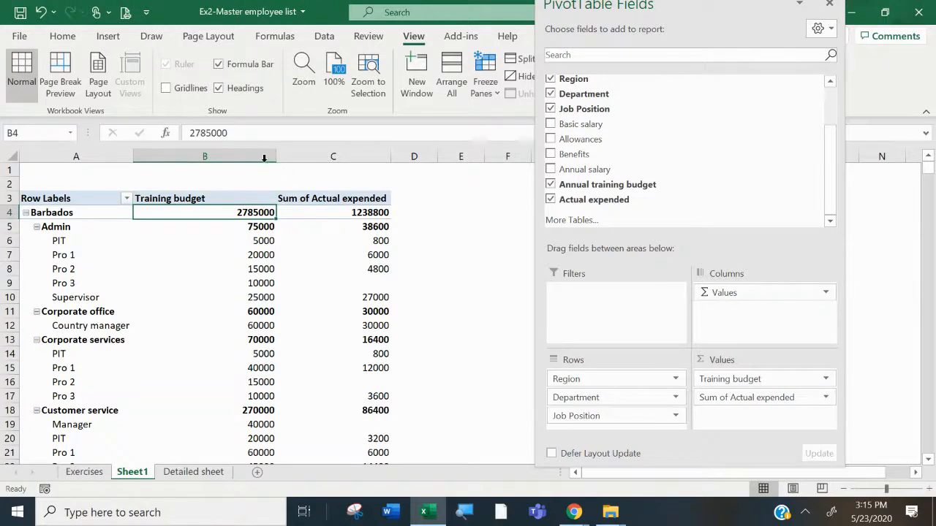
double_click(272, 154)
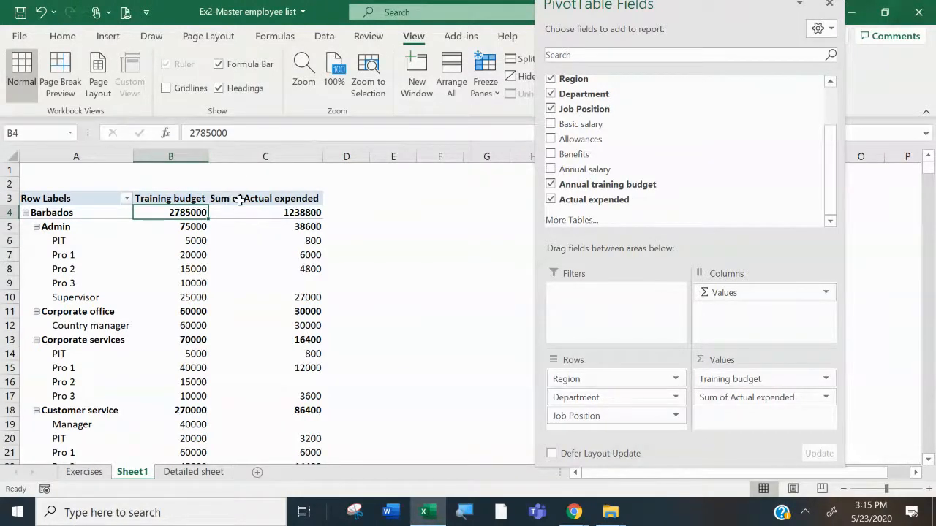
Rename the Sum of Actual expended header to "Actual expended" with a trailing space, and autofit column C
left_click(239, 198)
left_click_drag(223, 133, 176, 133)
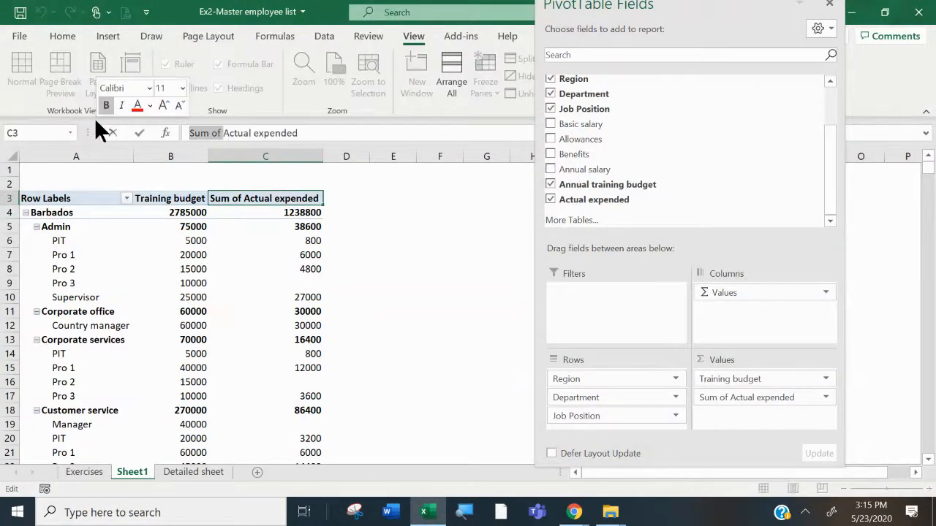
key("BackSpace")
key("Return")
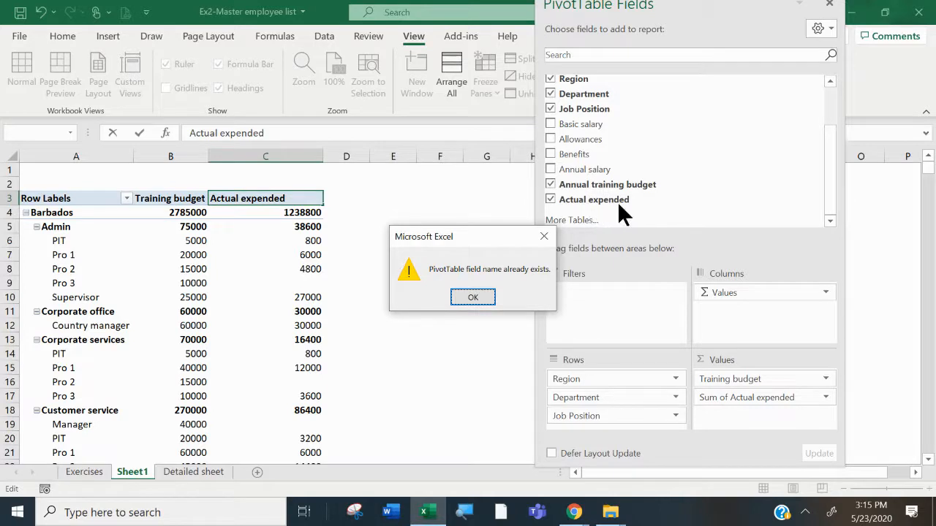
left_click(299, 194)
left_click(297, 196)
left_click(467, 296)
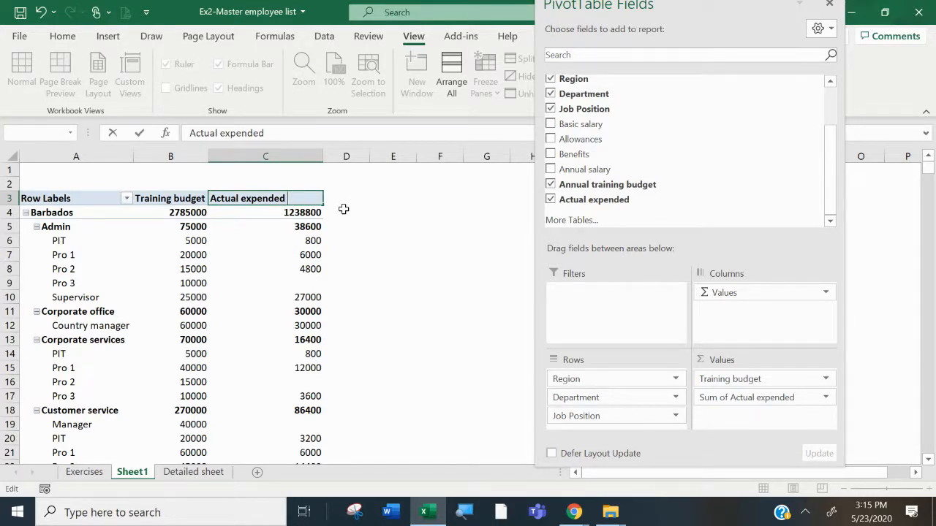
key("Return")
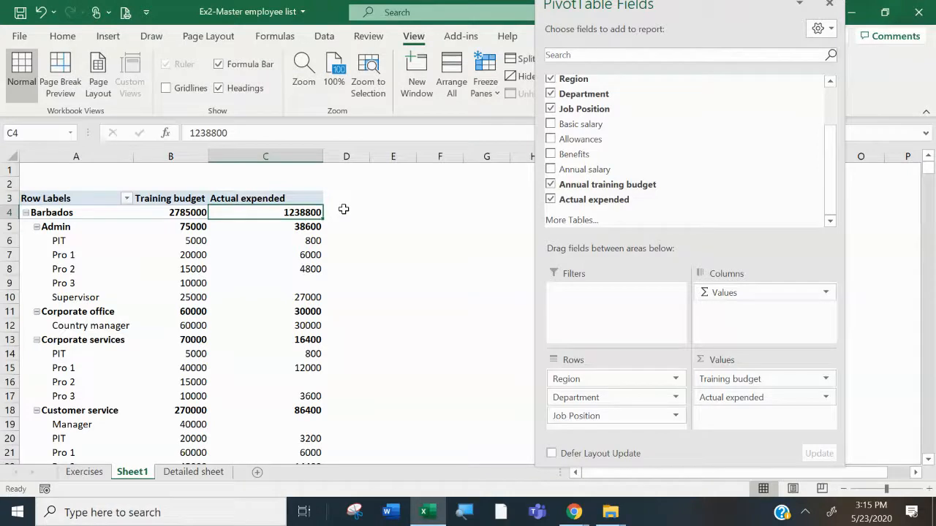
double_click(320, 155)
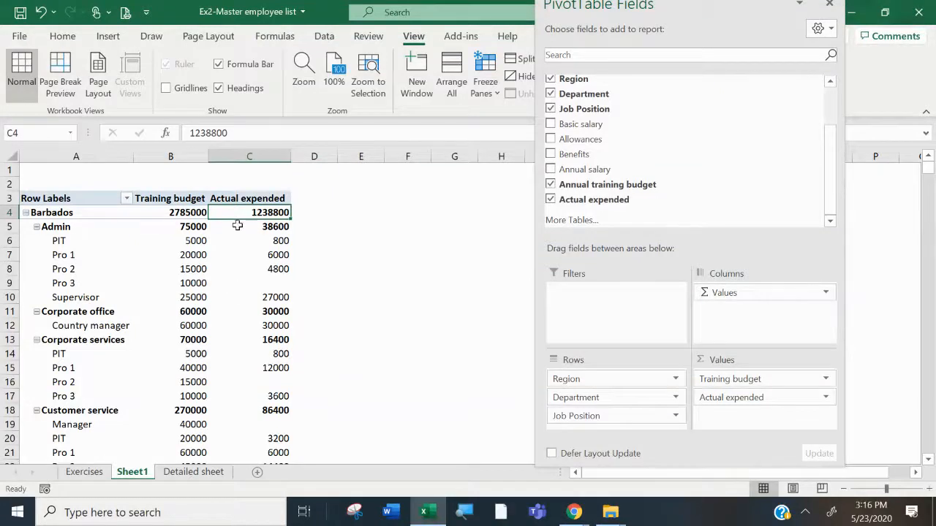
Format all Training budget and Actual expended values through the Grand Total row with thousands separators and no decimals
mouse_move(172, 212)
left_click_drag(172, 212, 237, 208)
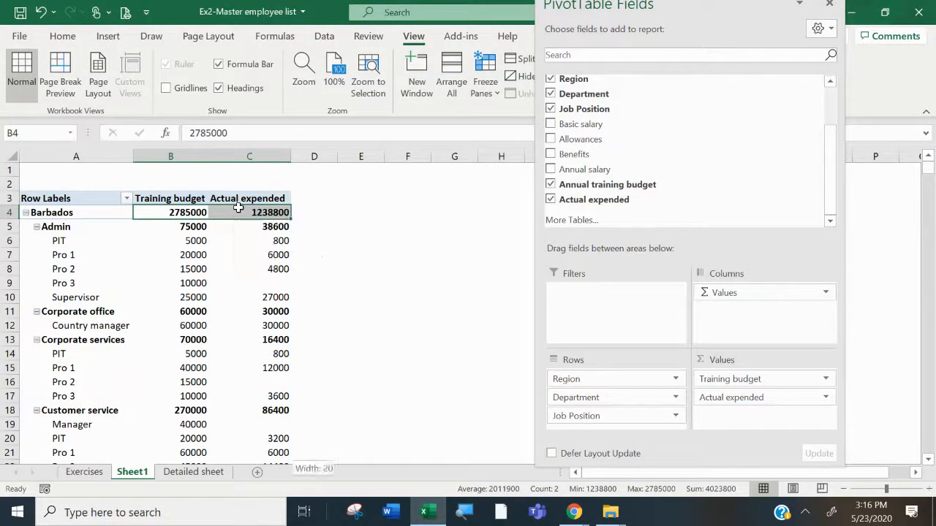
key("ctrl+shift+Down")
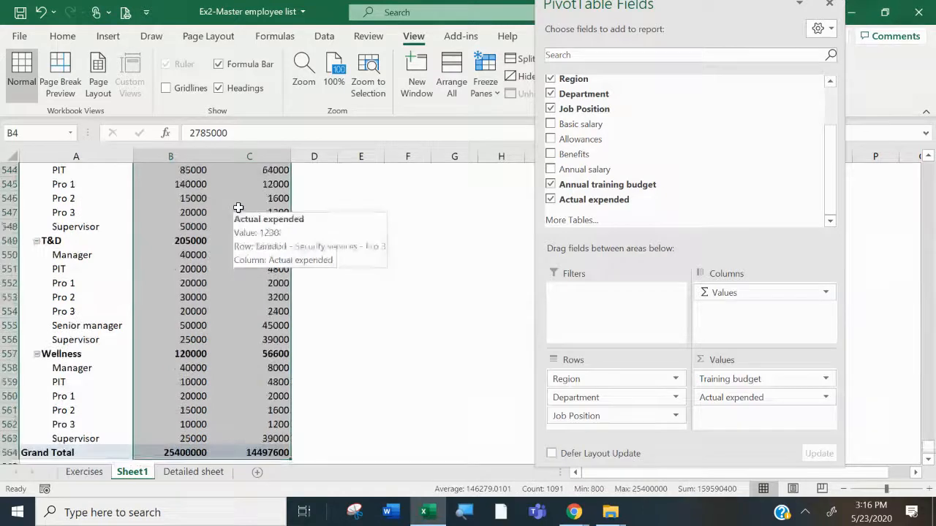
left_click(53, 38)
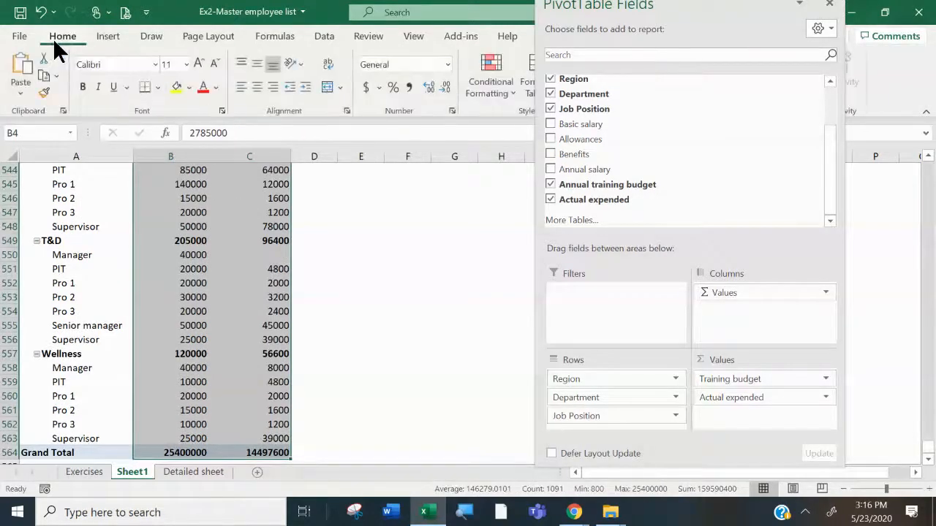
left_click(408, 85)
left_click(445, 87)
left_click(445, 87)
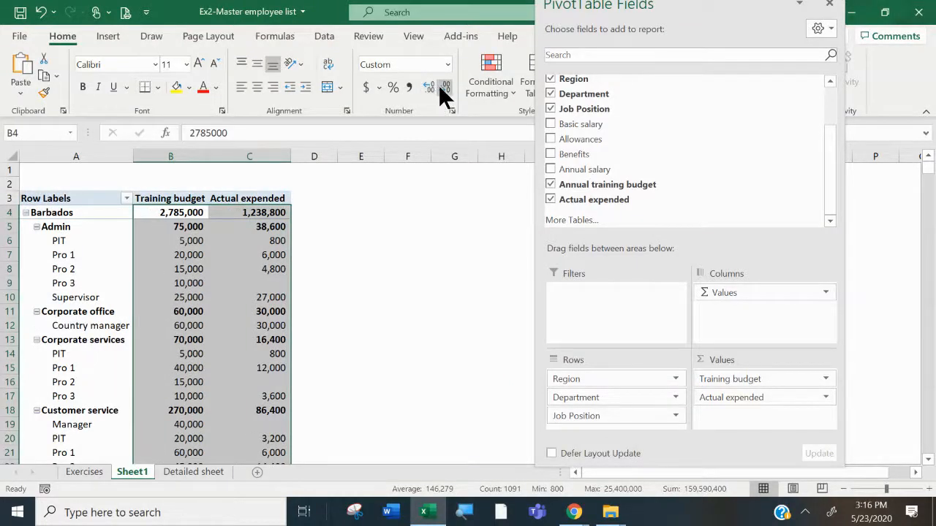
left_click(445, 87)
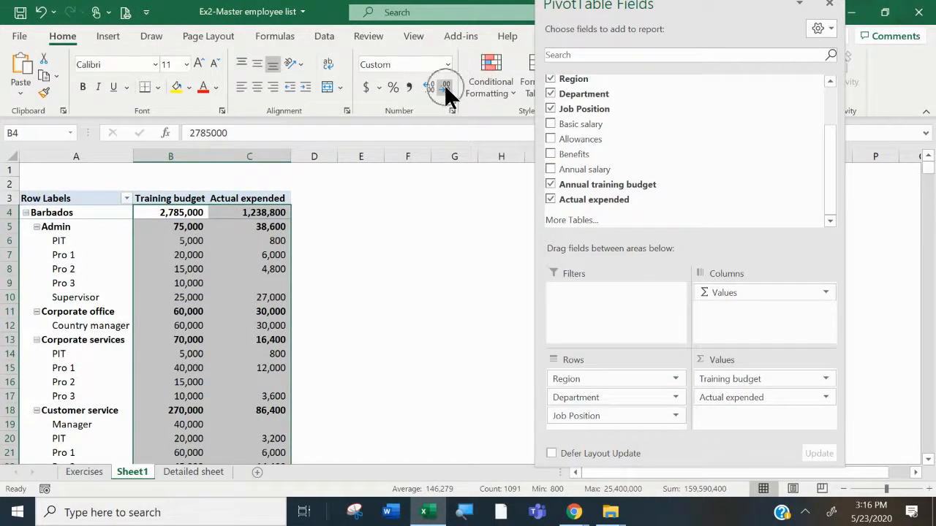
Select the Barbados Admin training budget value and move the field list farther away from the report
left_click(193, 226)
left_click_drag(560, 7, 707, 23)
mouse_move(228, 243)
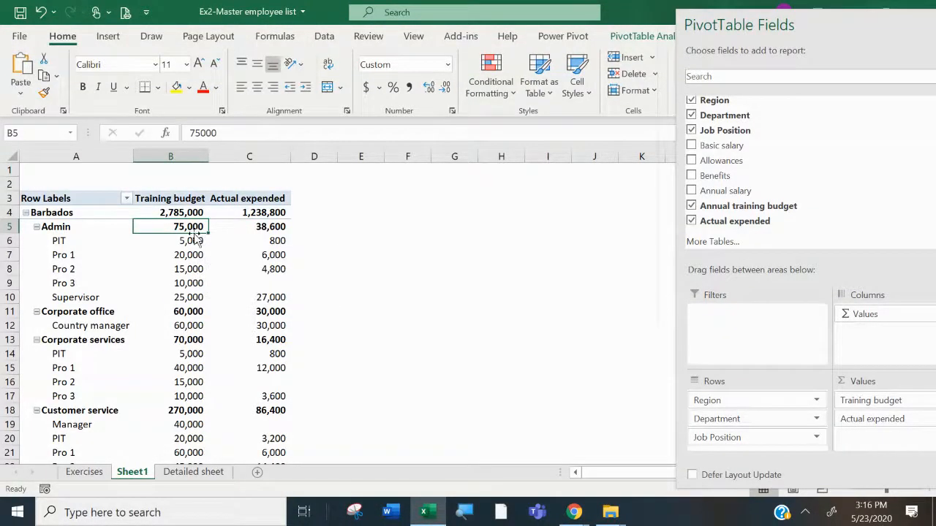
mouse_move(190, 229)
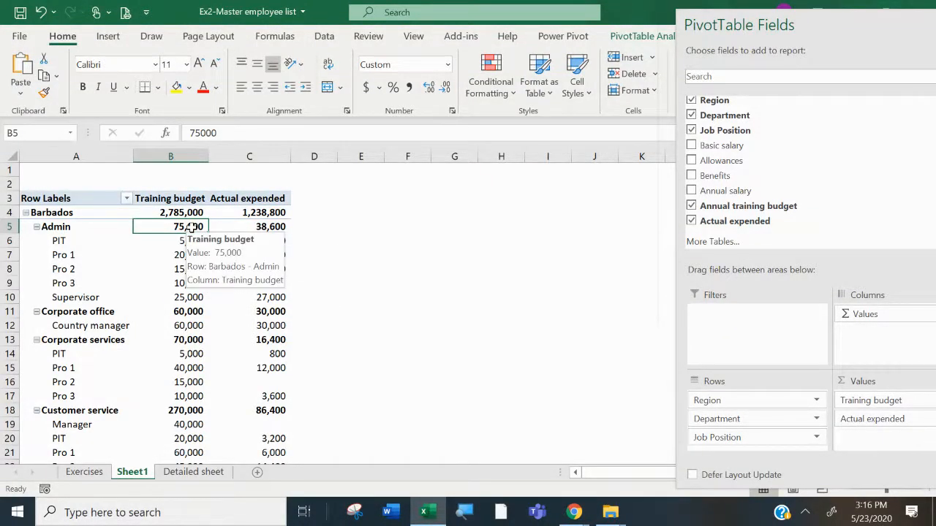
Move the field list lower to clear the ribbon, and start a calculated field named "Variance" for the PivotTable
left_click_drag(748, 16, 753, 86)
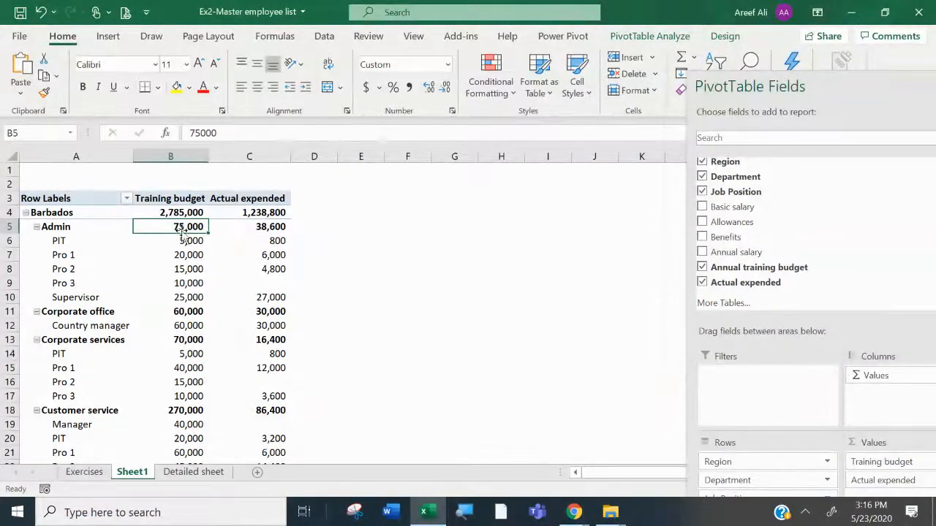
mouse_move(182, 228)
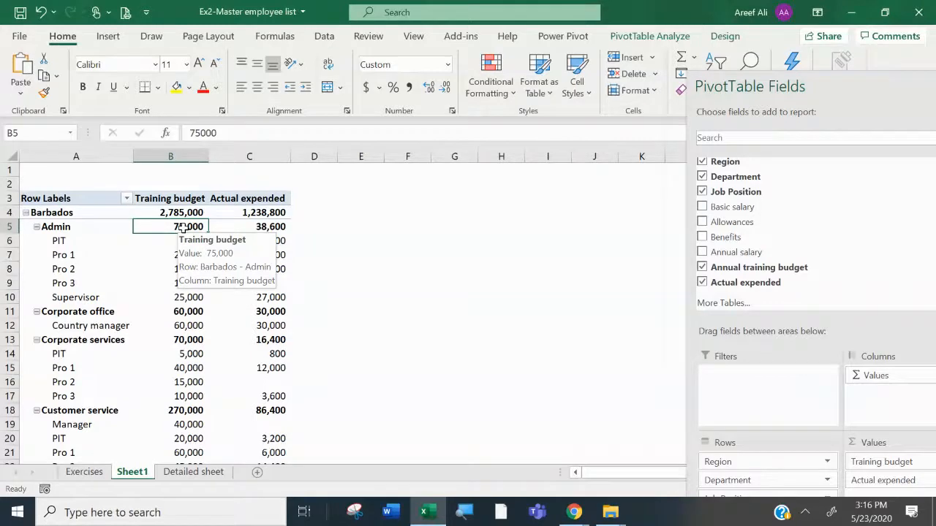
left_click(629, 35)
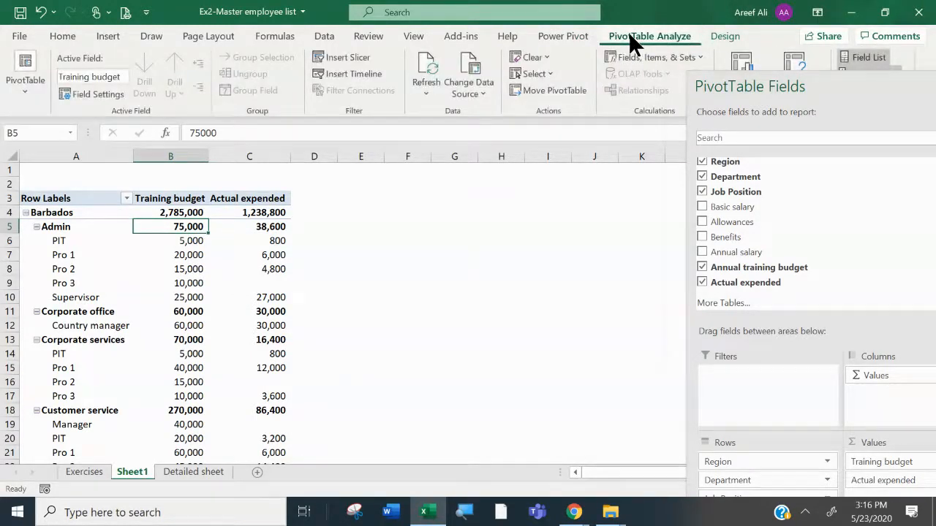
left_click(643, 58)
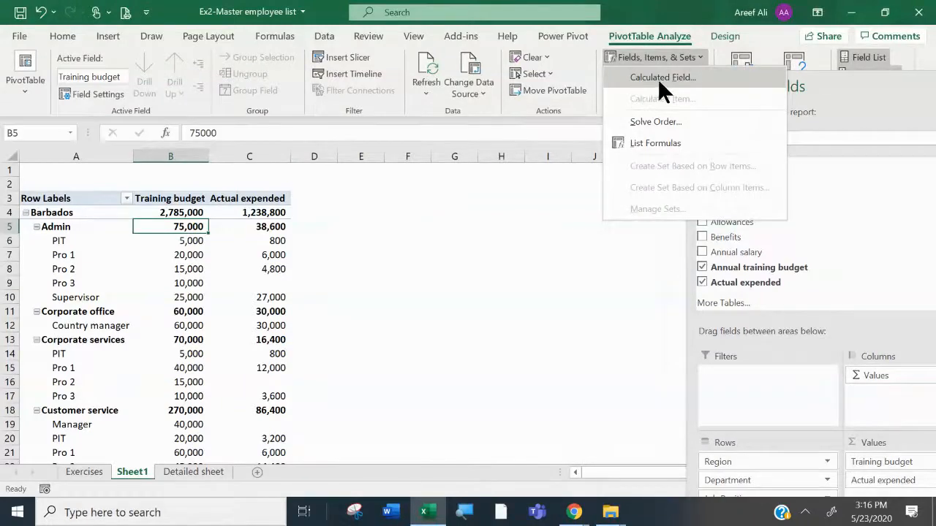
left_click(657, 77)
left_click_drag(651, 145, 473, 183)
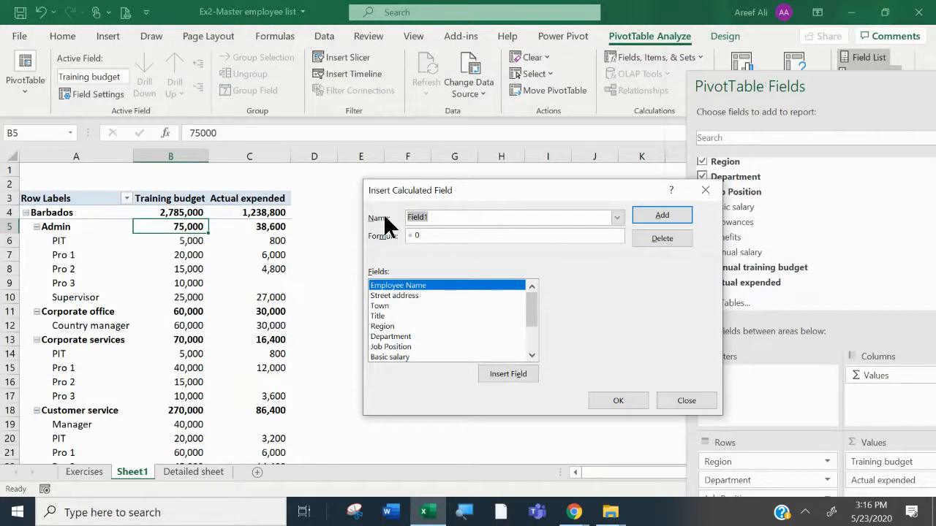
type("Variance")
key("Tab")
Set the Variance field's formula to 'Annual training budget' minus 'Actual expended' and add it to the report
left_click_drag(531, 315, 534, 338)
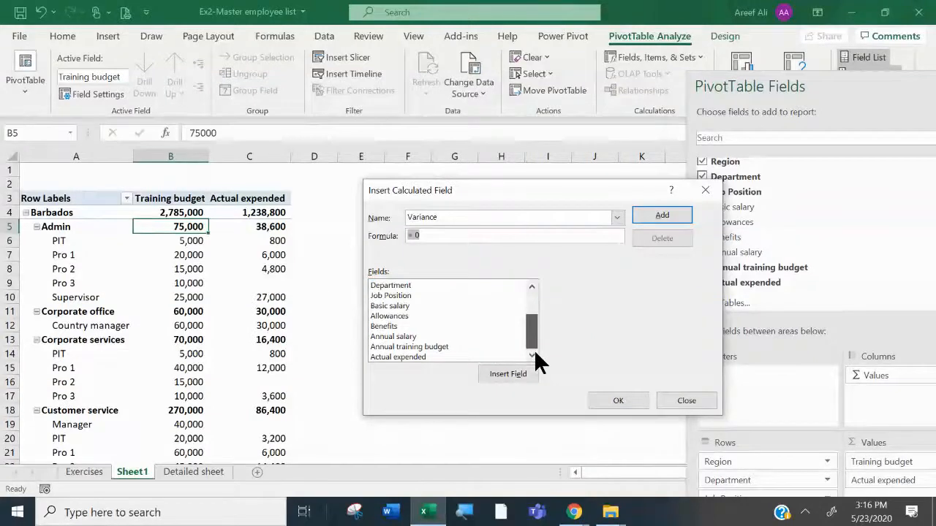
double_click(396, 344)
type("-")
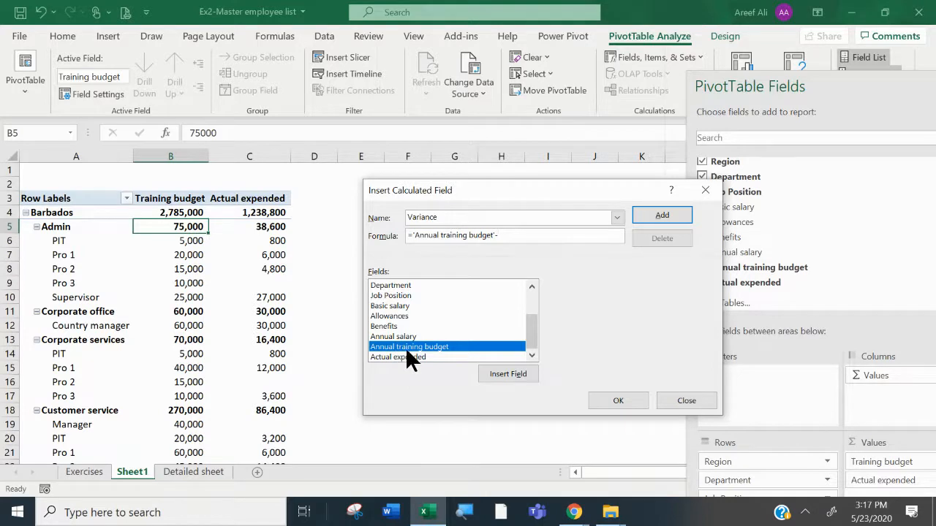
double_click(404, 356)
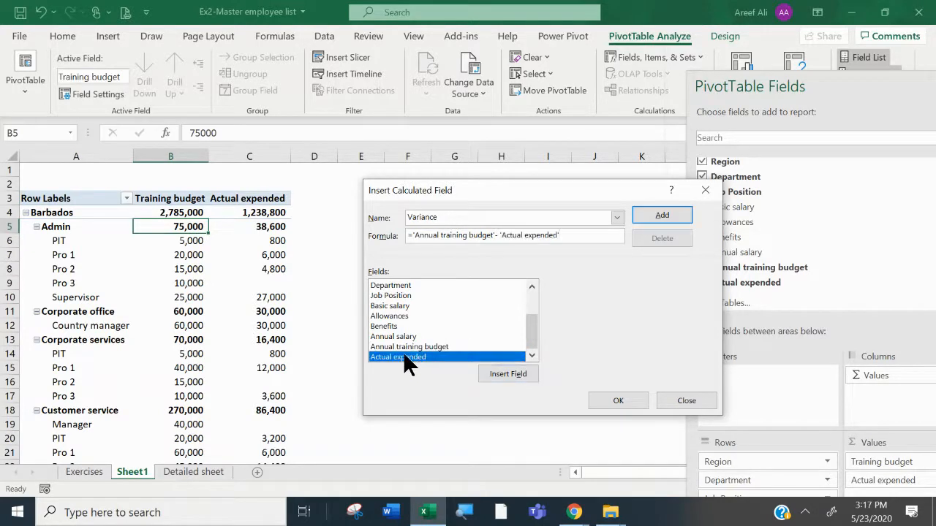
left_click(632, 398)
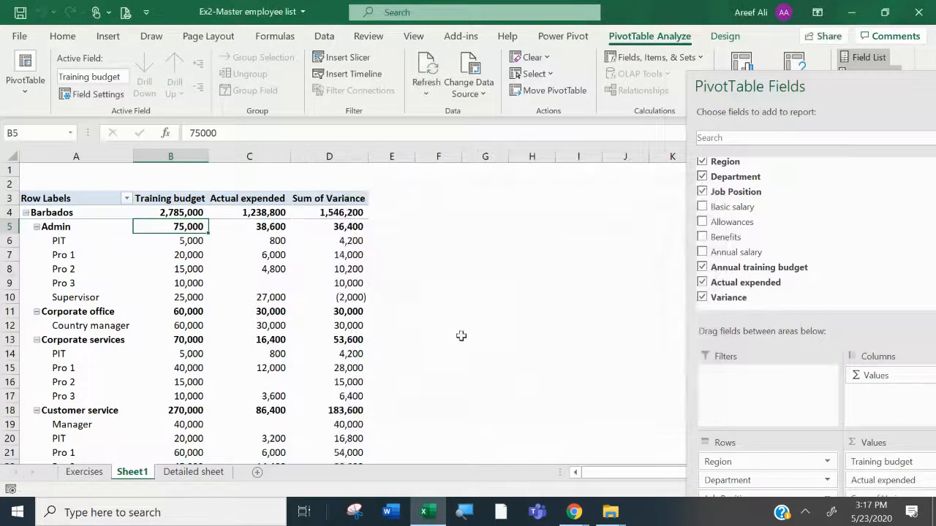
Rename the Sum of Variance header to "Variance" with a leading space
left_click(320, 193)
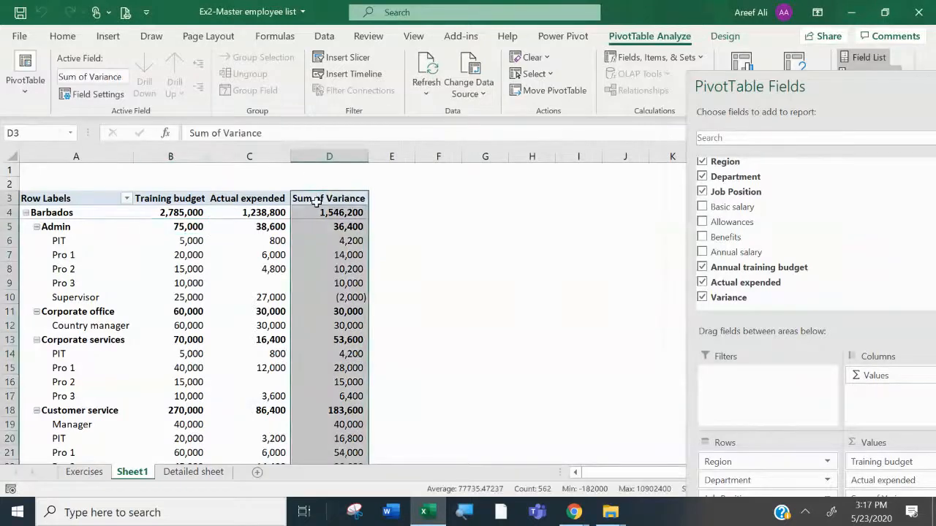
left_click(314, 198)
left_click_drag(224, 133, 49, 111)
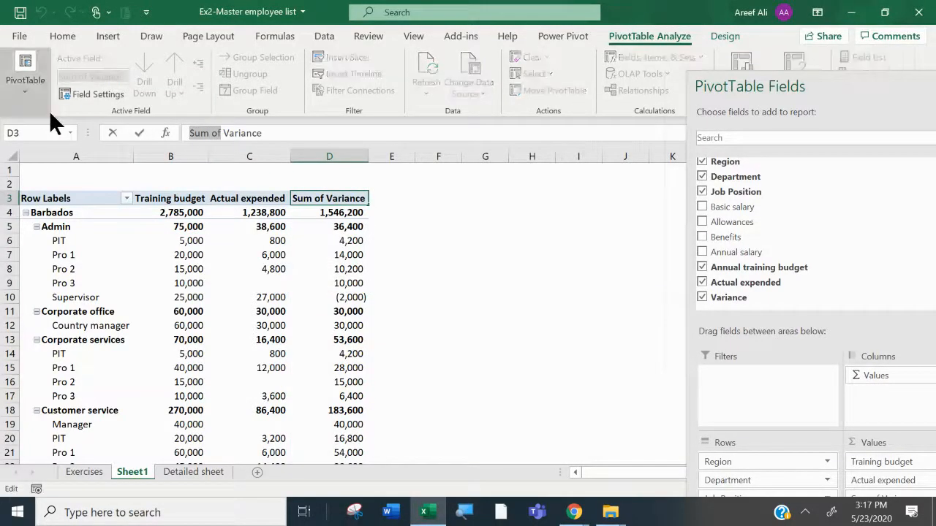
key("BackSpace")
key("Return")
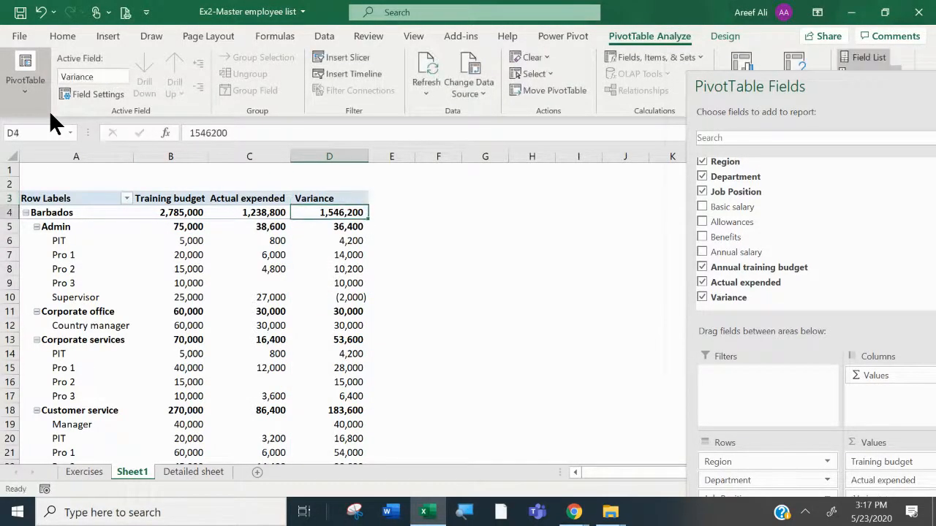
Insert a calculated field named "Variance %" with the formula 'Annual training budget' minus 'Actual expended'
left_click(652, 57)
left_click(654, 79)
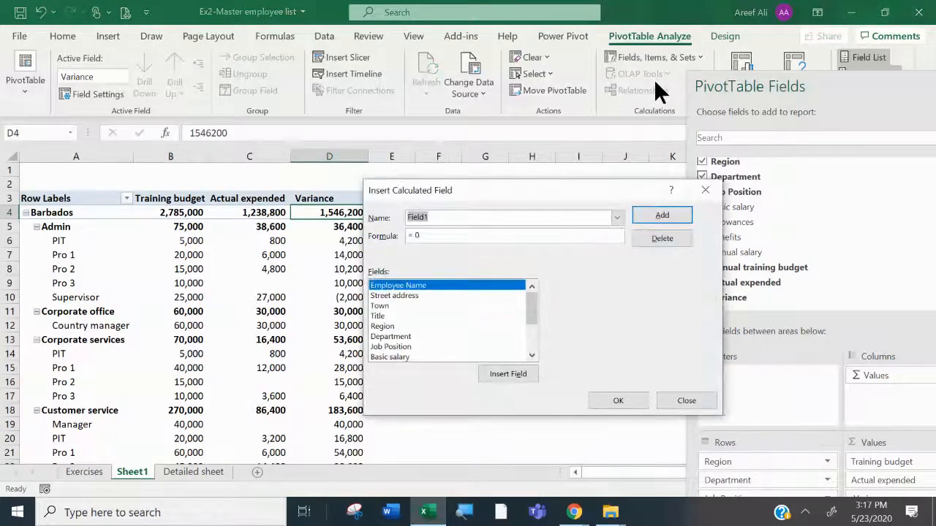
type("Variance")
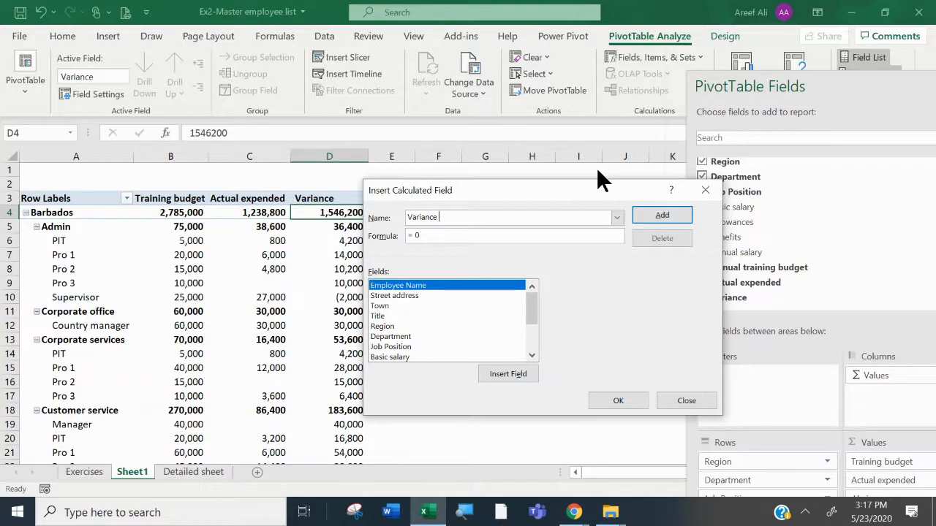
type(" %")
left_click_drag(533, 309, 503, 360)
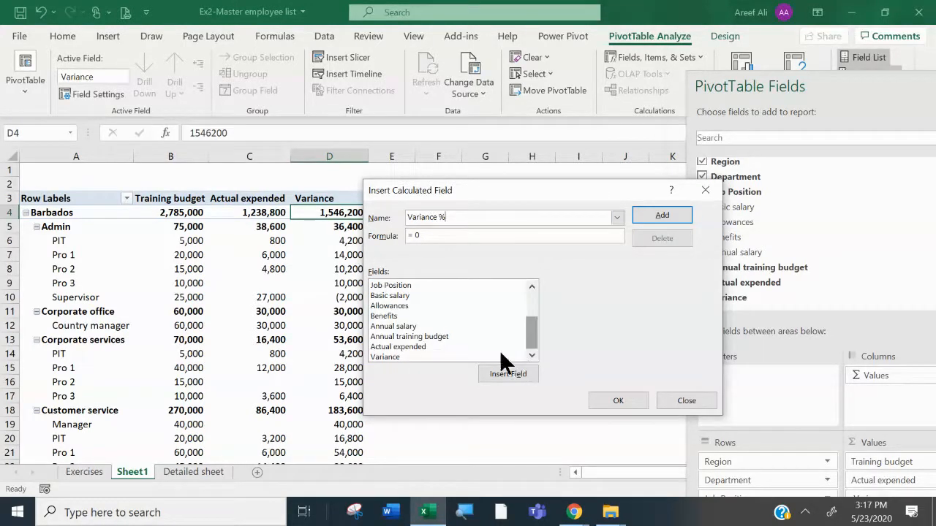
double_click(398, 335)
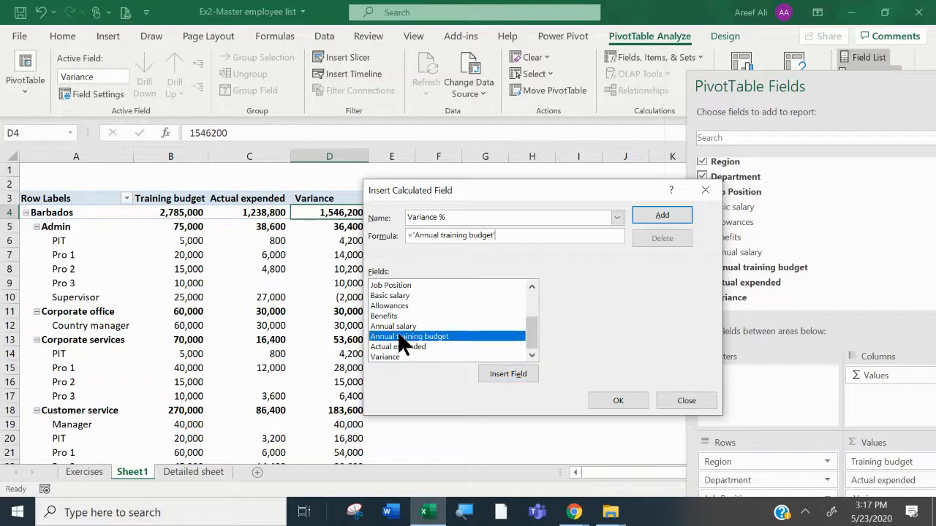
type("-")
double_click(403, 343)
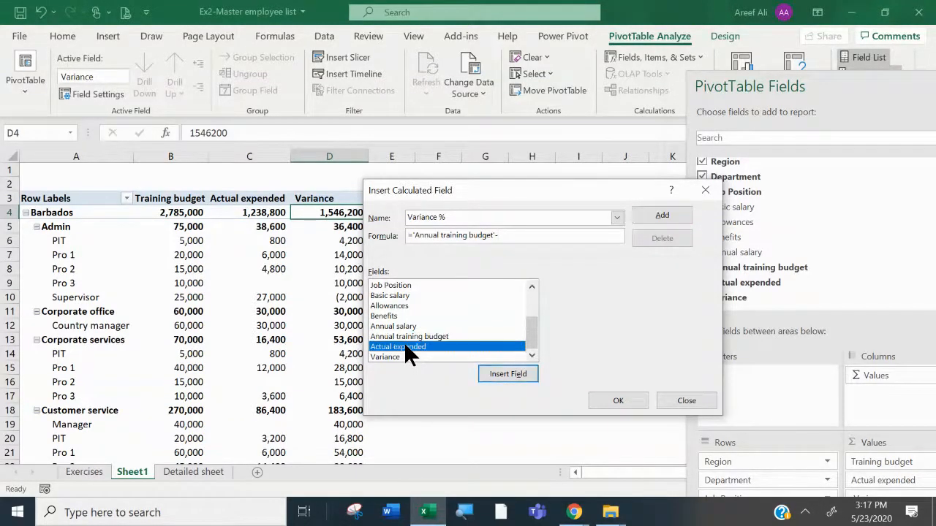
left_click(609, 399)
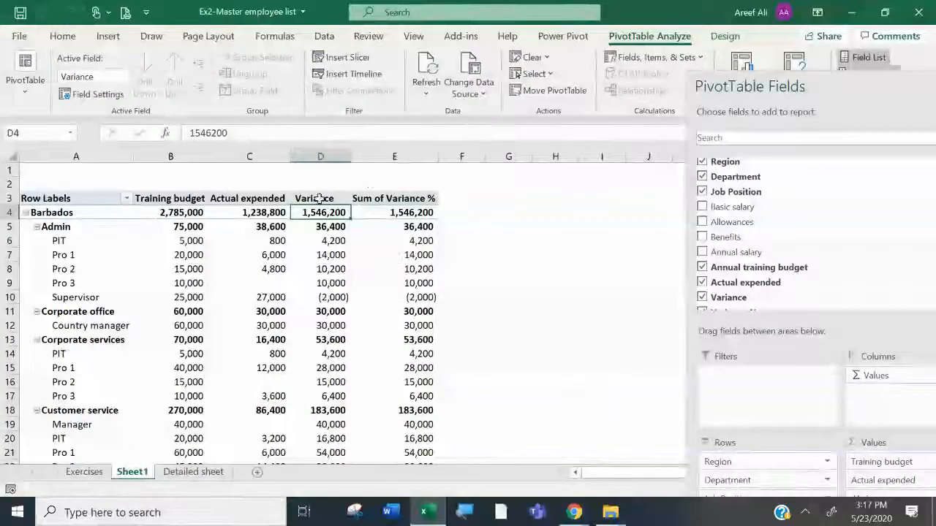
Rename the Sum of Variance % header to "Variance %" with a leading space, and narrow column E slightly
left_click(380, 198)
left_click_drag(223, 133, 189, 133)
key("BackSpace")
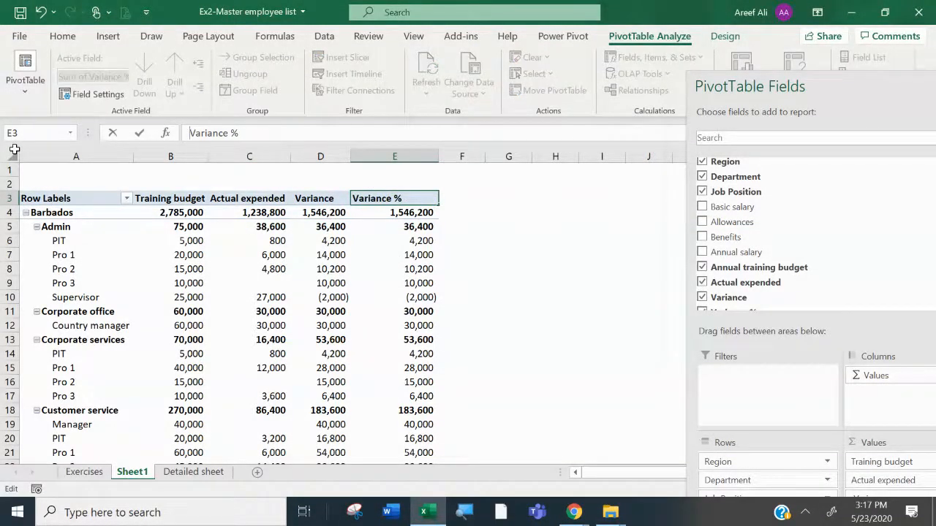
key("Return")
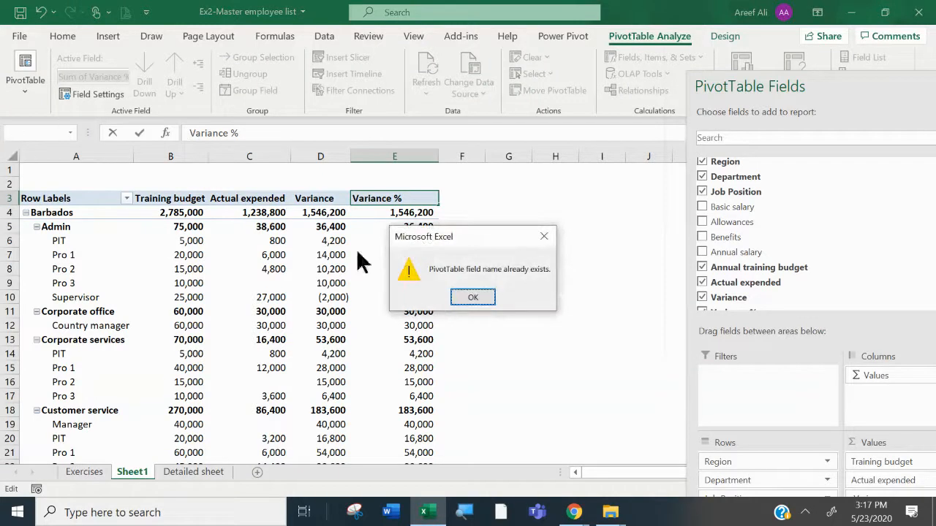
left_click(482, 294)
key("Return")
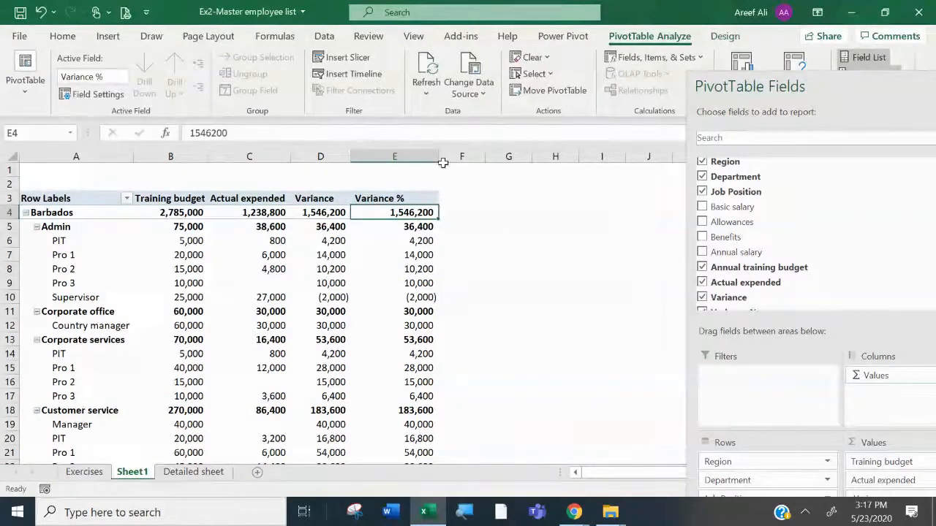
left_click_drag(438, 156, 425, 156)
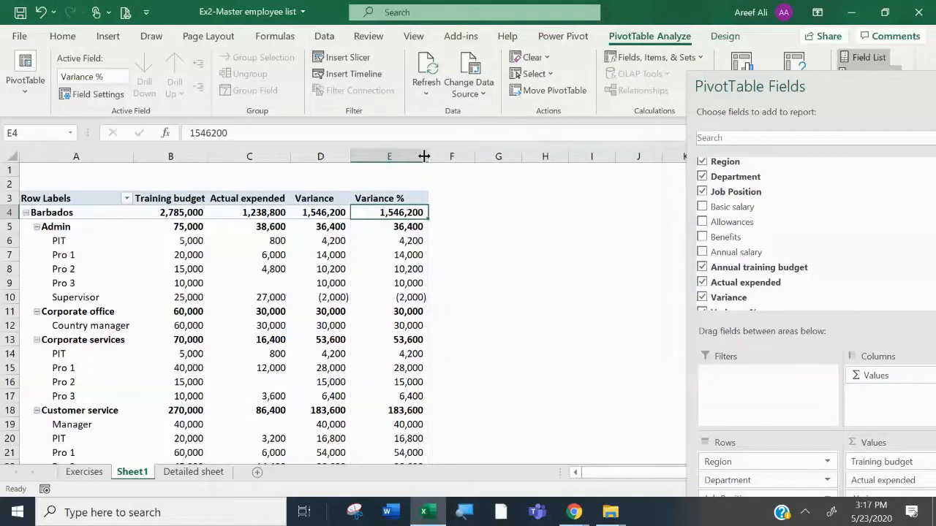
left_click(186, 290)
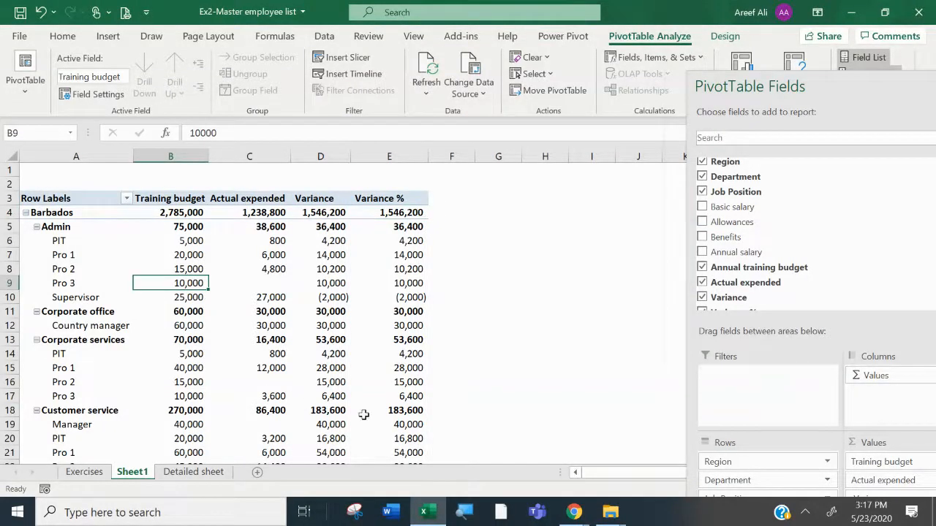
mouse_move(260, 339)
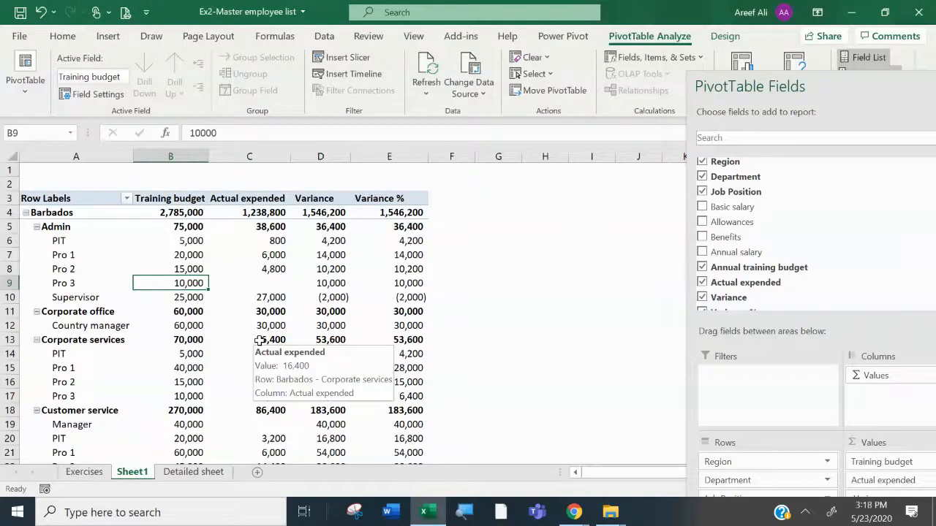
mouse_move(260, 293)
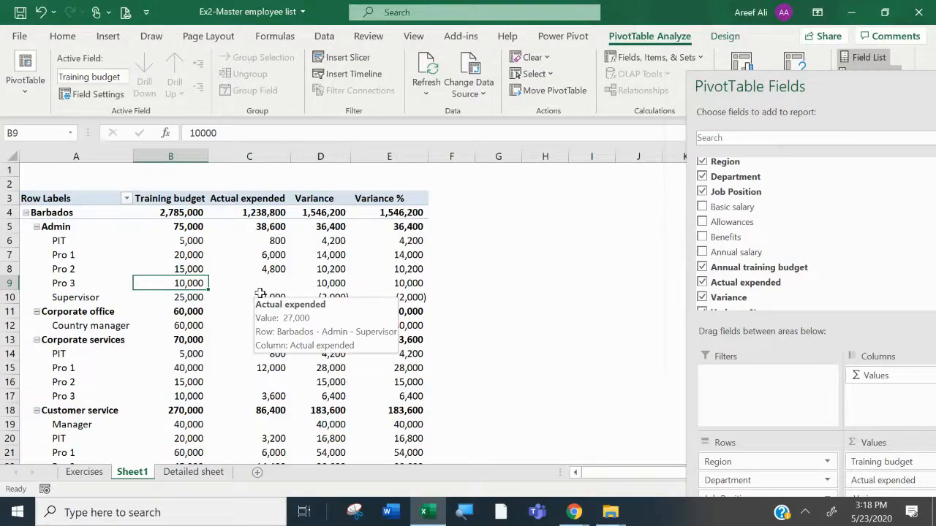
left_click(574, 512)
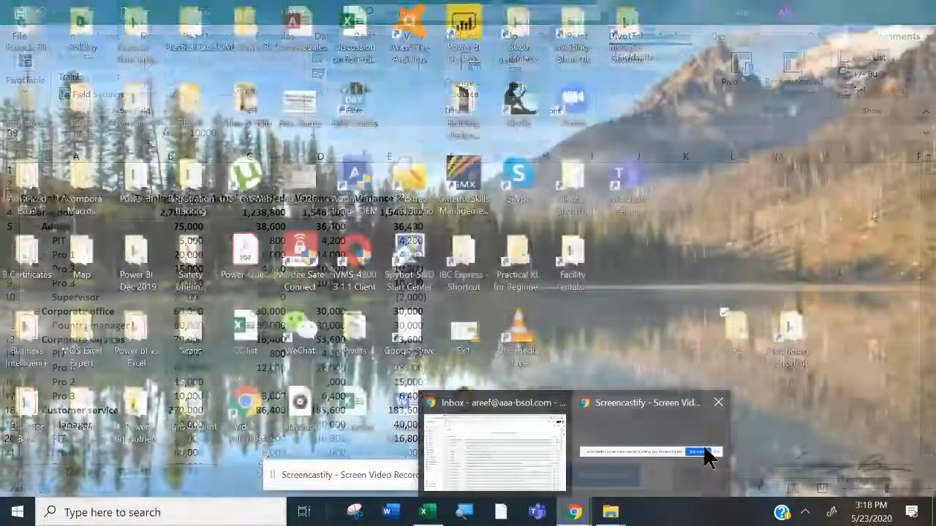